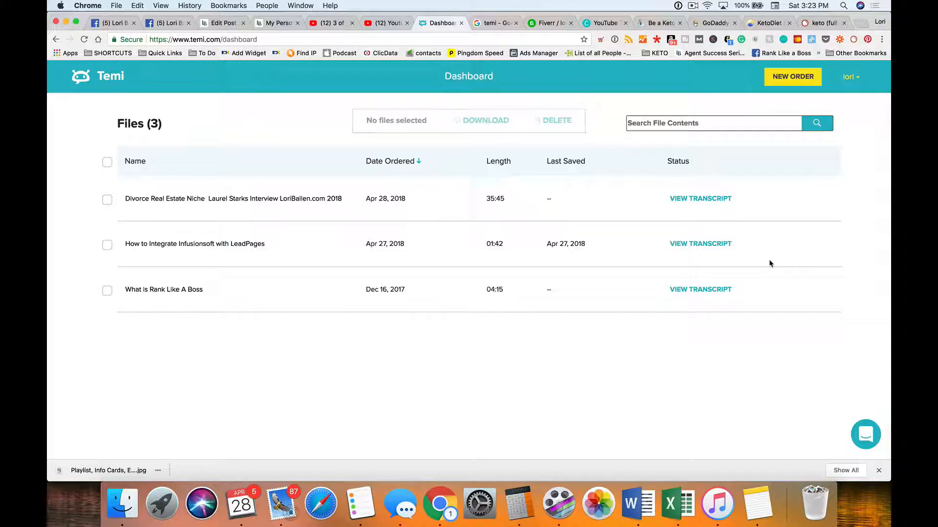
From the YouTube Optimization playlist, open the video "Youtube Optimization | The Title and Description" in a new tab.
left_click(386, 23)
scroll(559, 281, "down", 2)
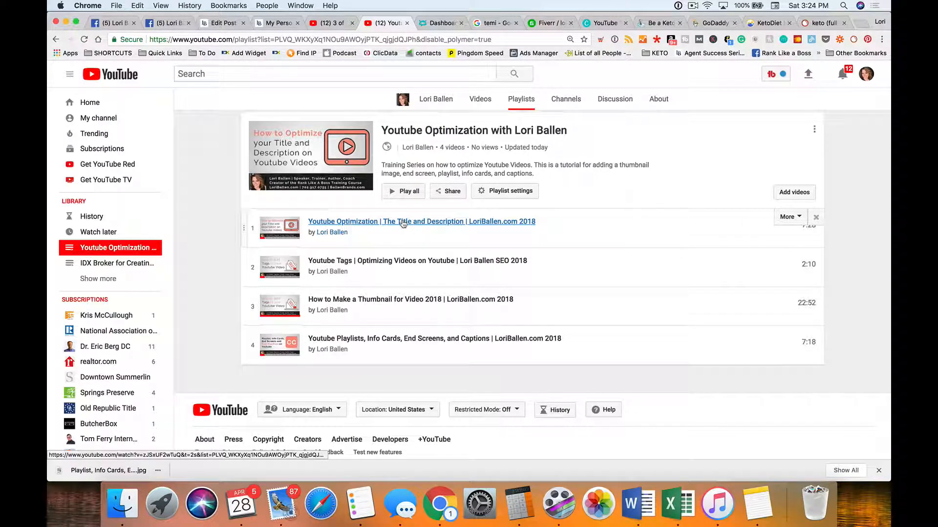
right_click(403, 223)
left_click(423, 225)
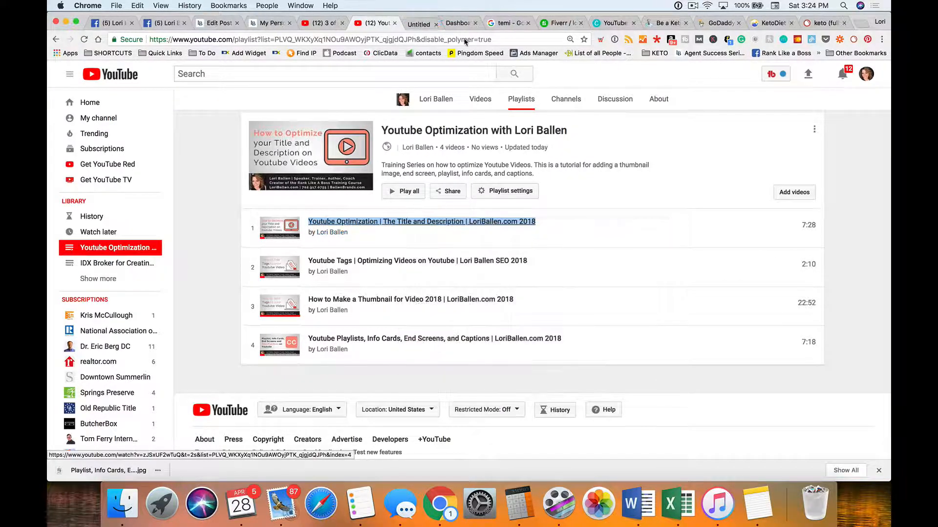
left_click(418, 23)
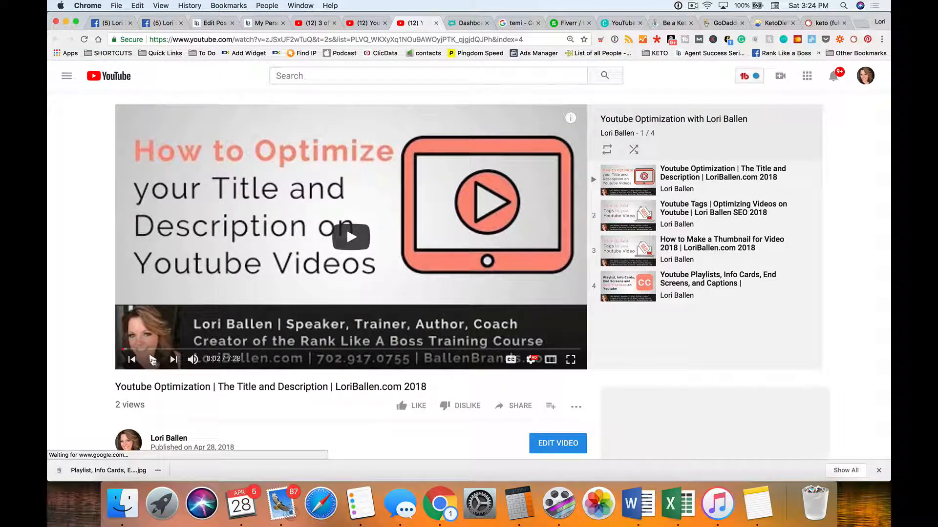
Pause the video and copy its short share link.
left_click(153, 360)
scroll(81, 345, "down", 5)
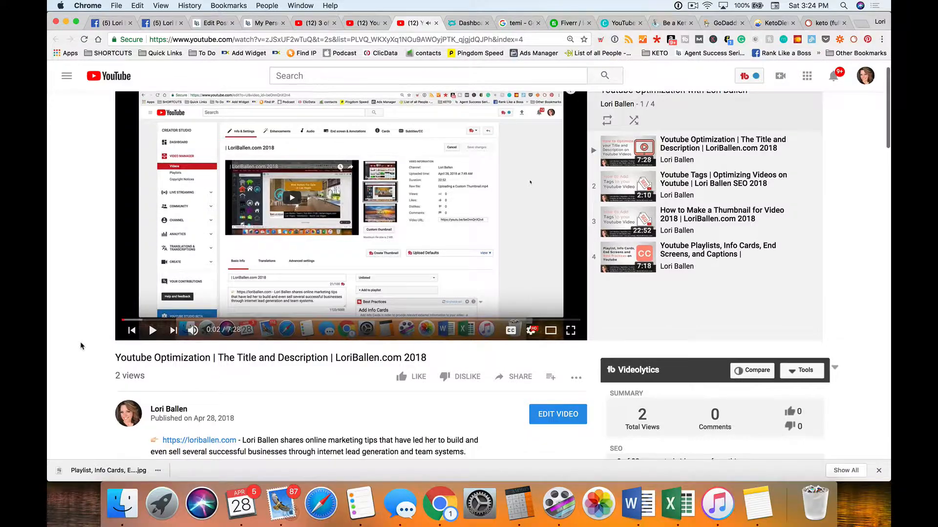
left_click(521, 223)
key("super+c")
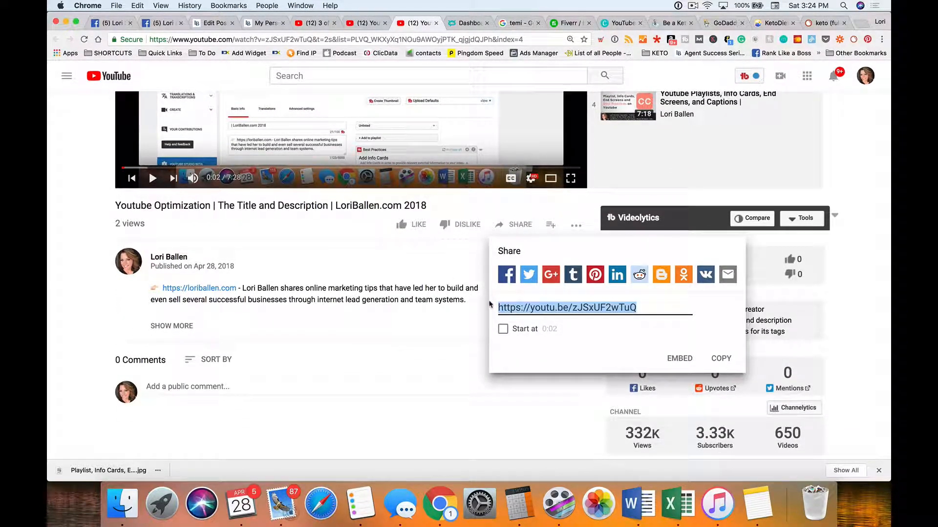
Switch to Temi and start a new order, adding the copied YouTube link as the file to transcribe.
left_click(467, 25)
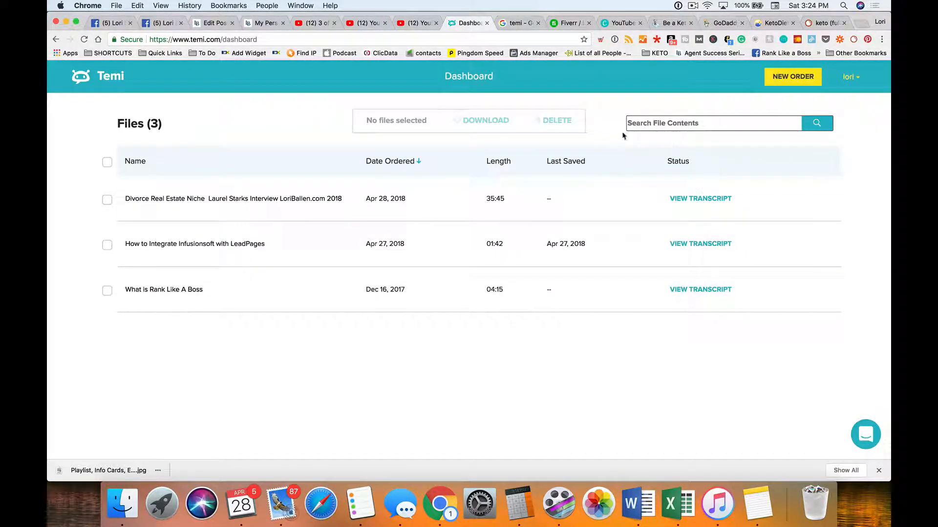
left_click(803, 79)
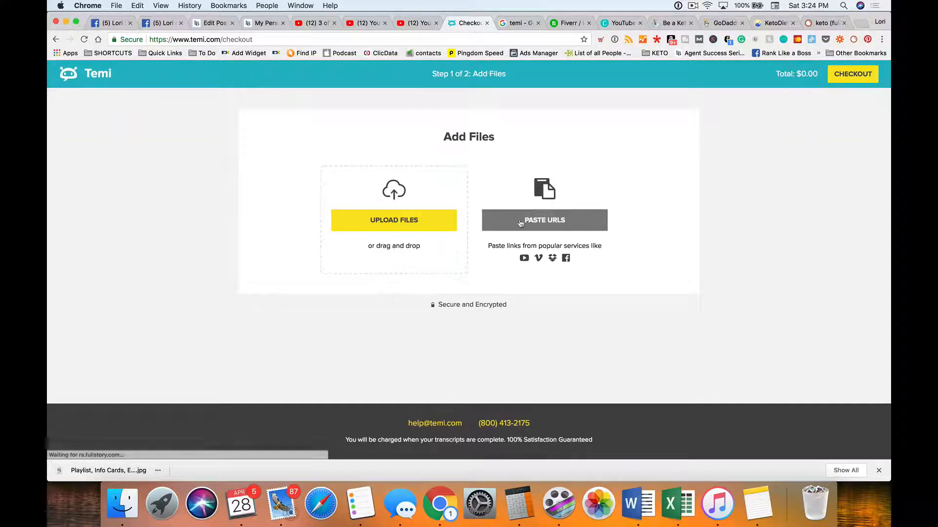
left_click(521, 224)
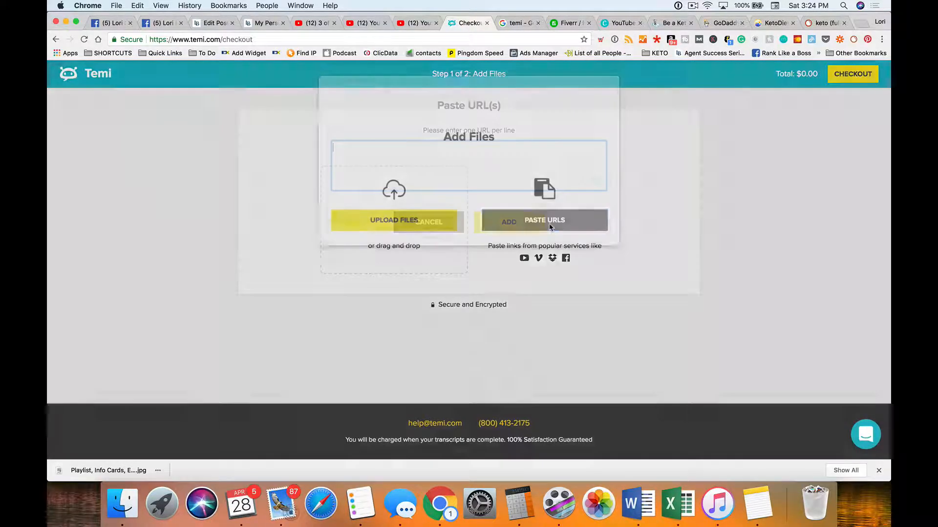
key("super+v")
left_click(503, 225)
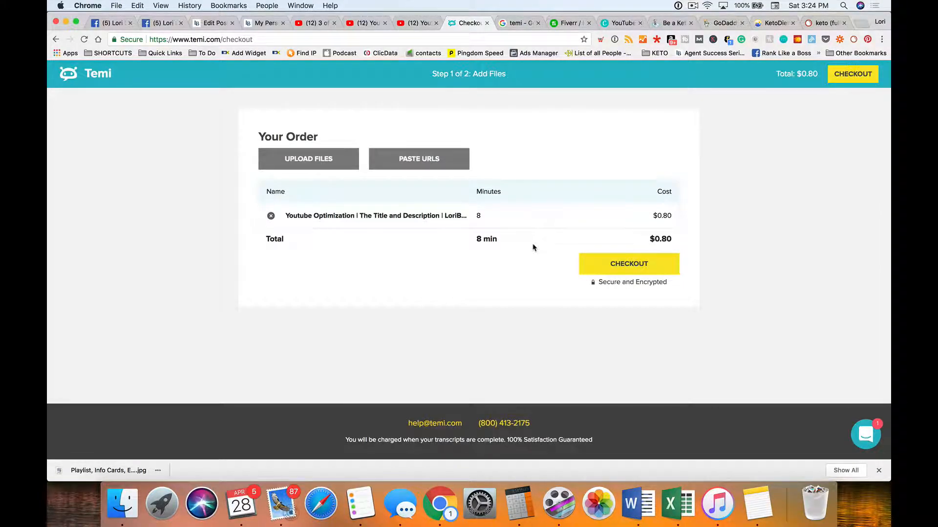
Check out the transcription order, pay with the saved Visa card, and dismiss the order notice.
left_click(612, 268)
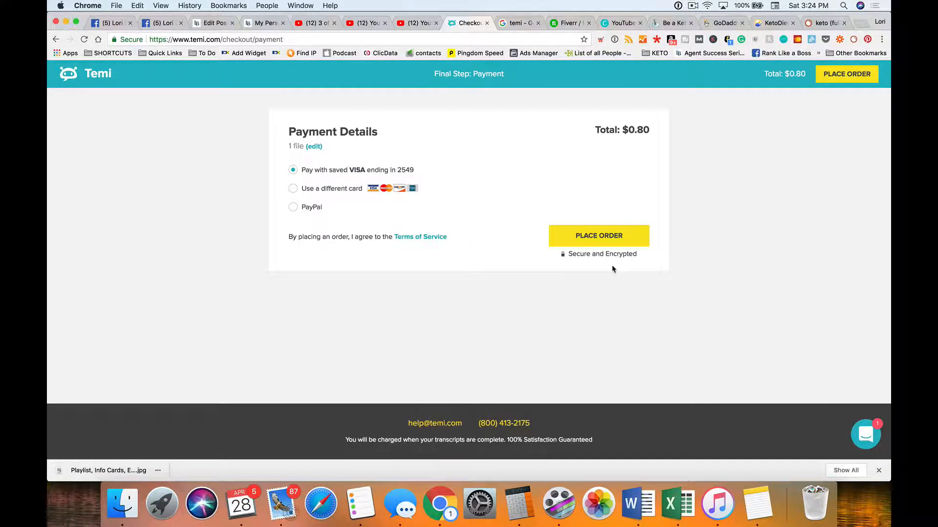
left_click(610, 241)
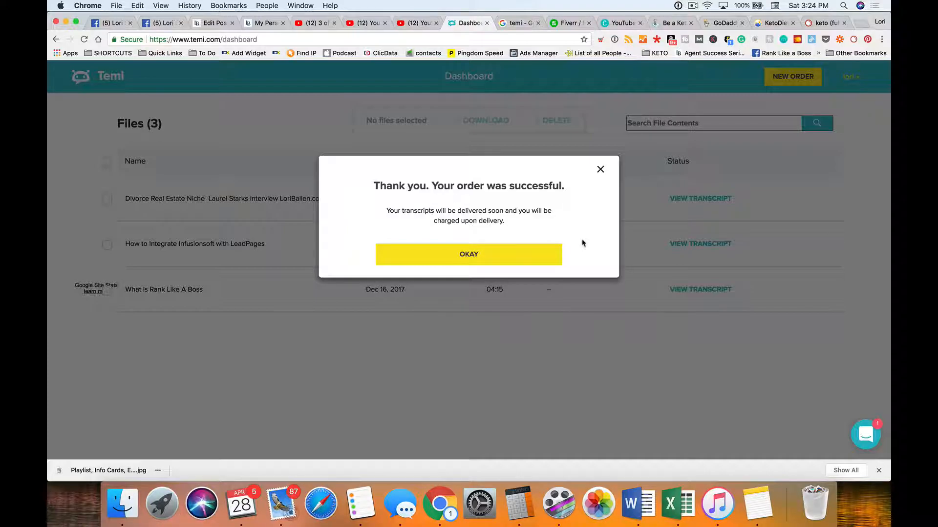
left_click(480, 253)
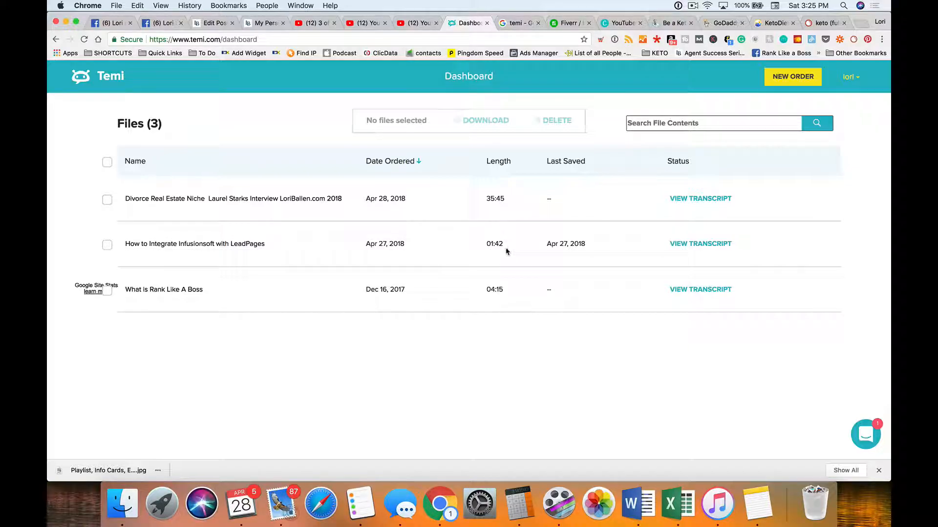
Open the "How to Integrate Infusionsoft with LeadPages" transcript and jump the synced playback to different words in its first paragraph.
left_click(693, 244)
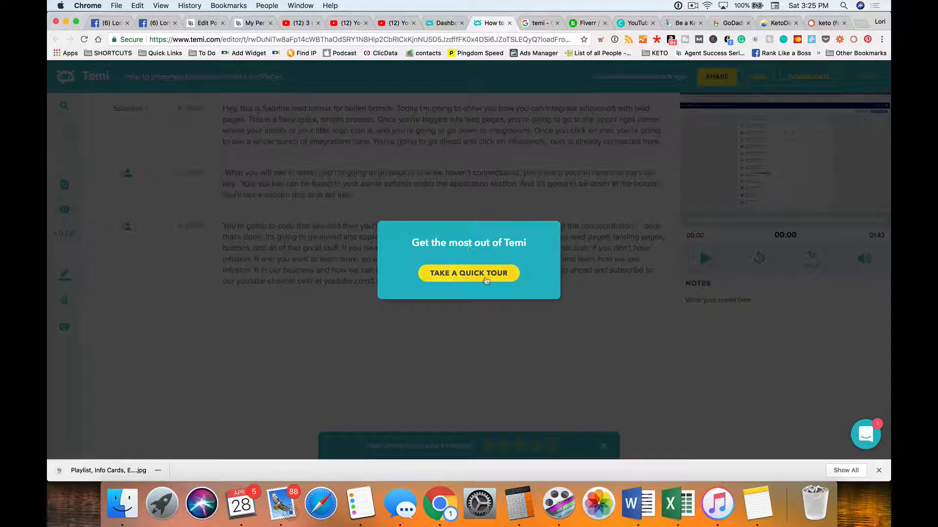
left_click(468, 274)
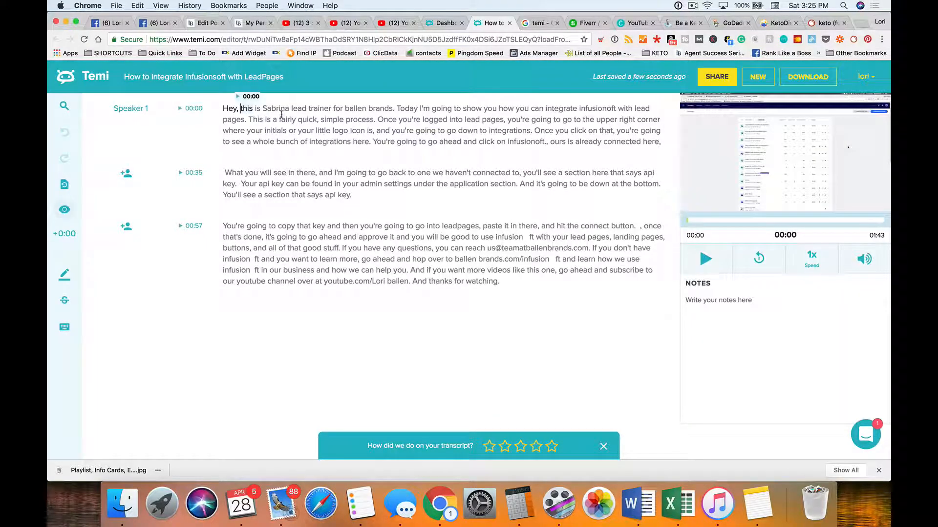
left_click(300, 119)
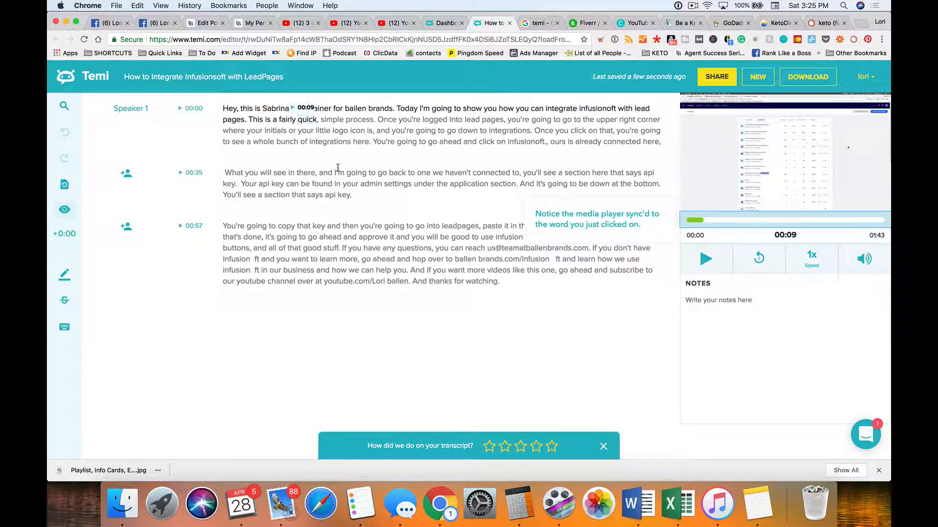
left_click(366, 149)
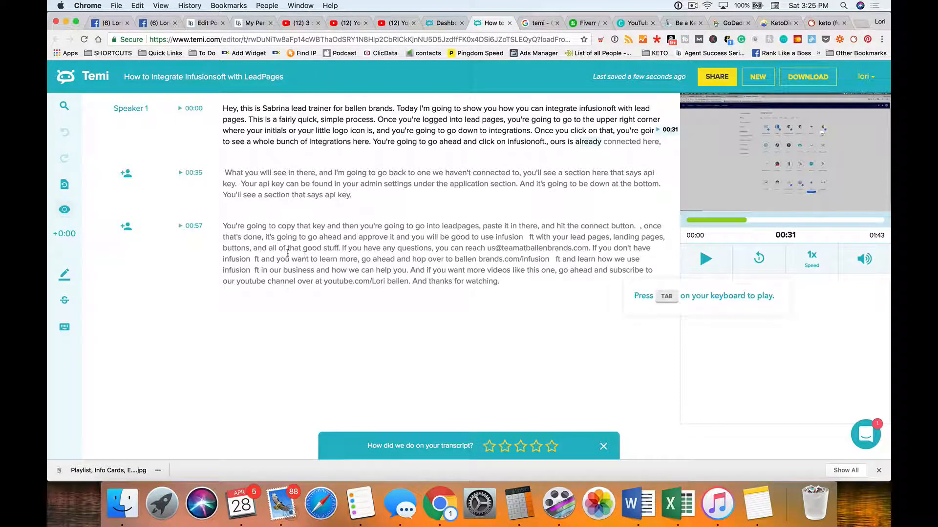
Start a new paragraph at "If you have any questions" and correct its contact e-mail by adding "at" after "us" and moving the @ sign.
left_click(342, 249)
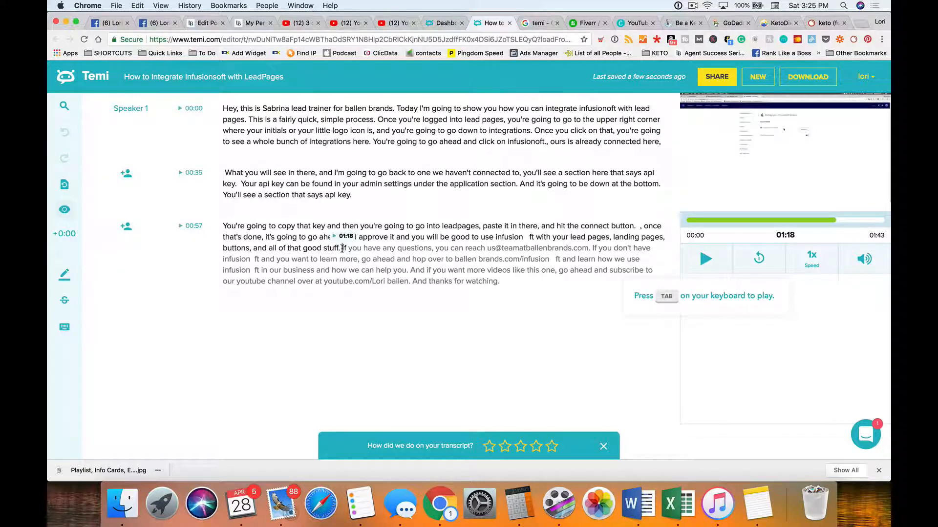
key("Return")
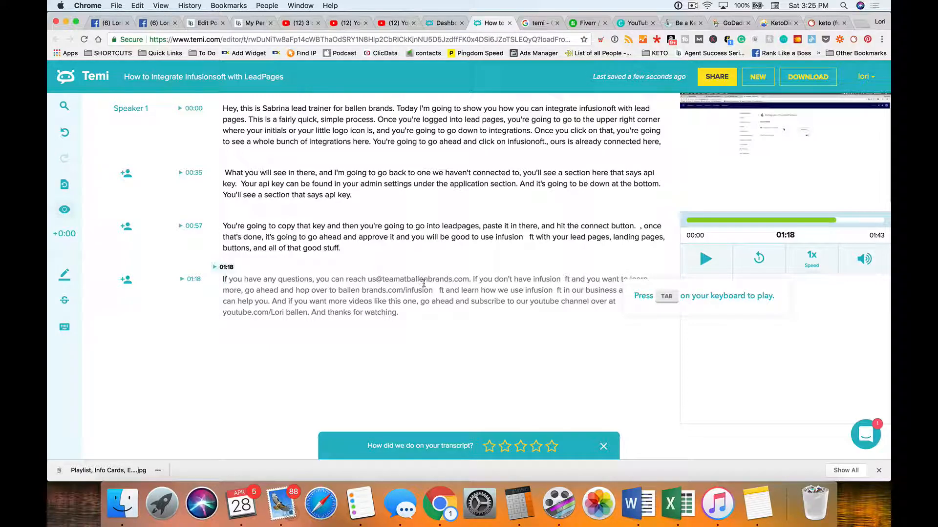
left_click(381, 281)
key("BackSpace")
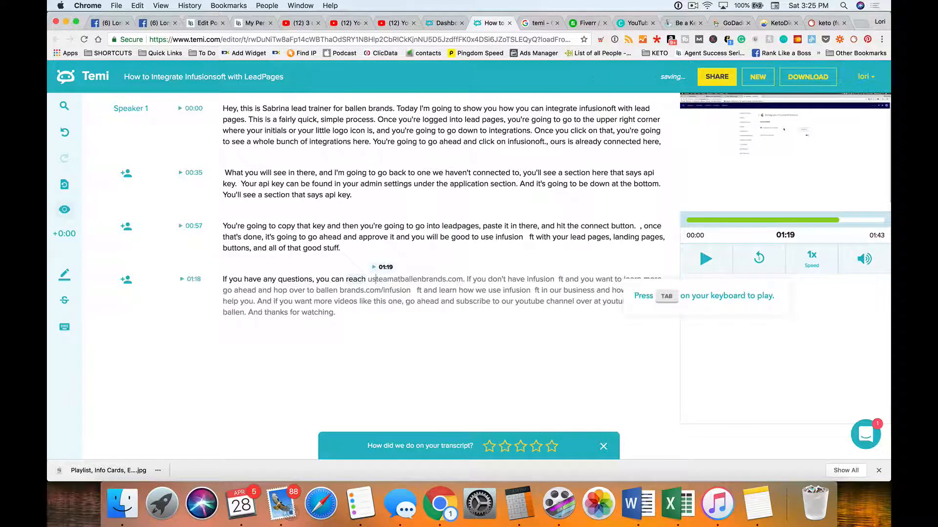
type("at")
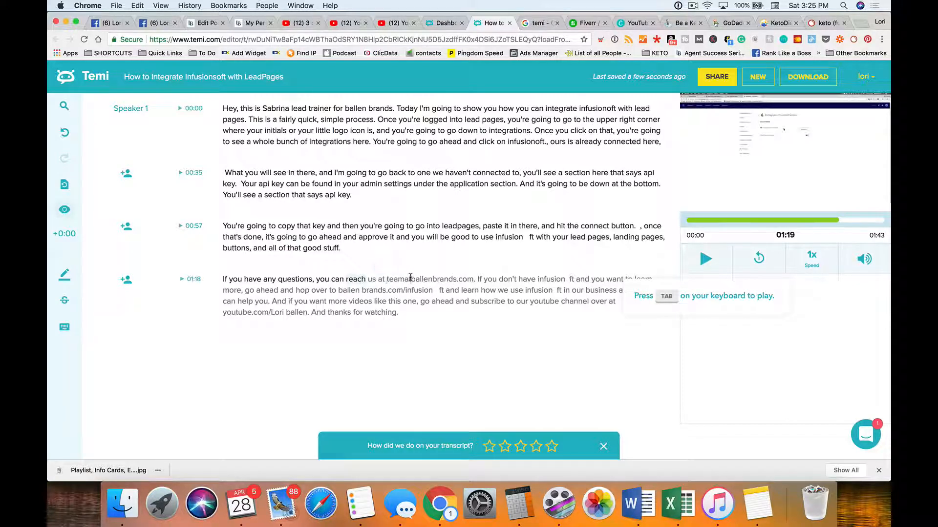
left_click(410, 281)
key("BackSpace")
key("BackSpace")
type("@")
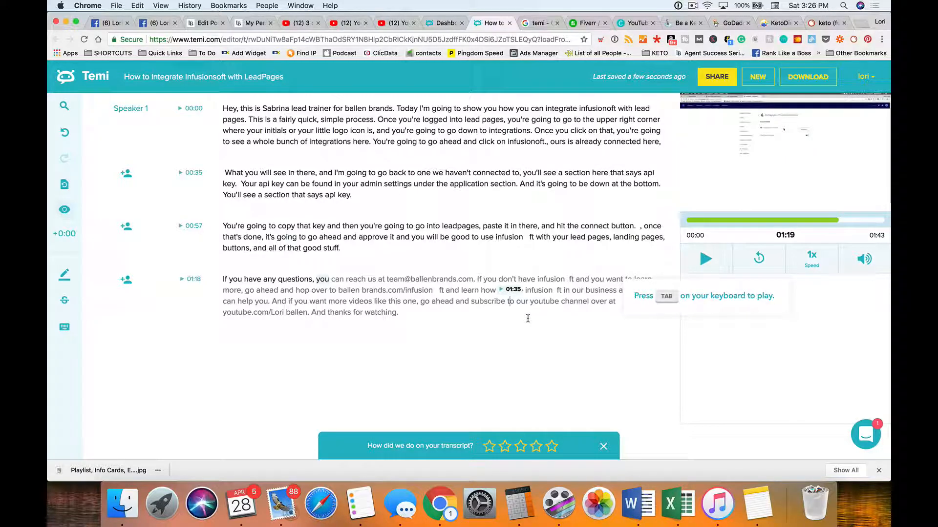
Correct the broken word "infusion ft" to "infusionsoft" in the paragraph starting at 00:57.
left_click(525, 237)
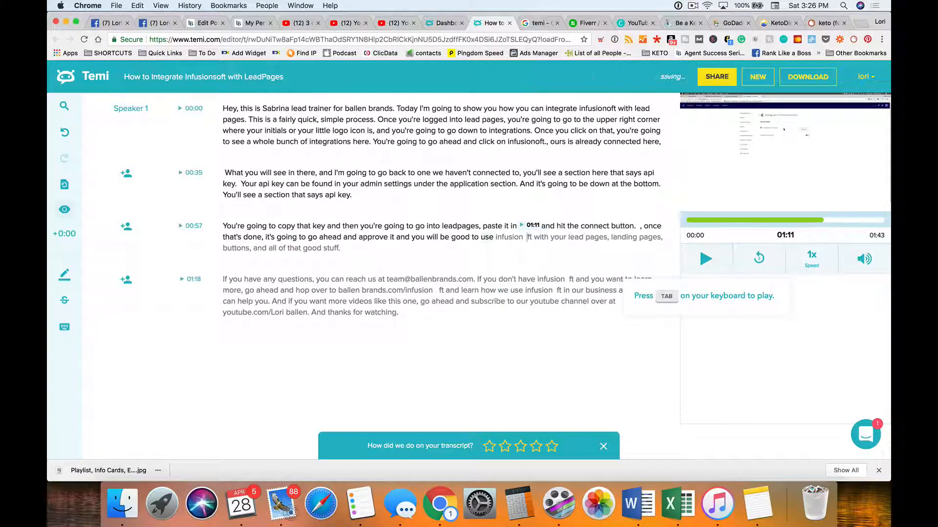
key("BackSpace")
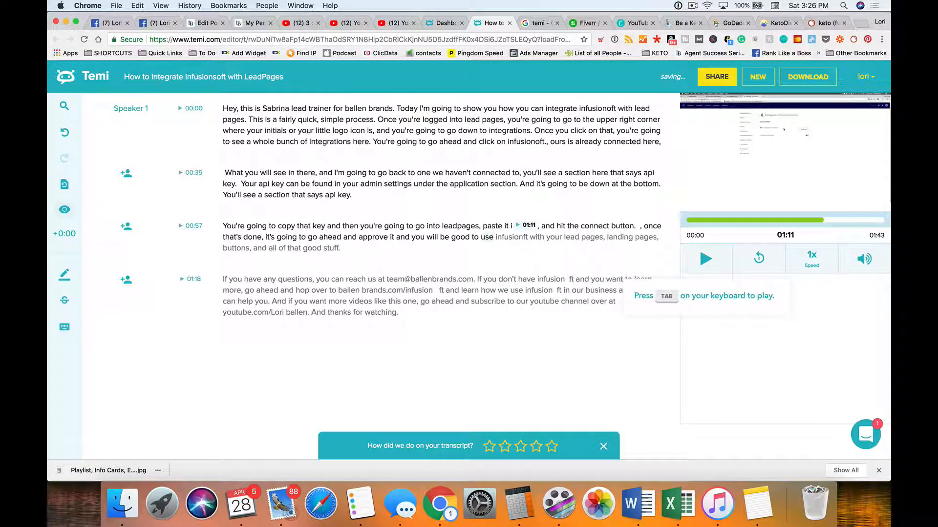
type("o")
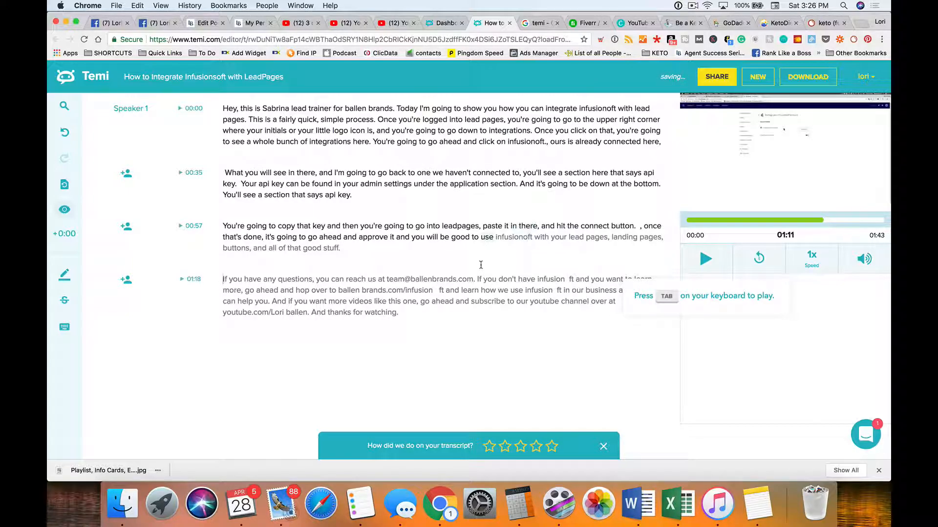
key("BackSpace")
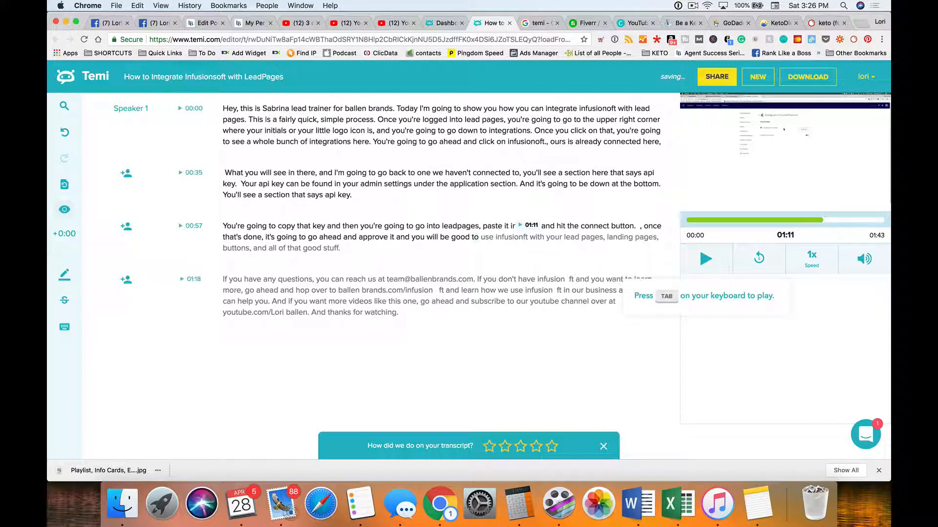
type("so")
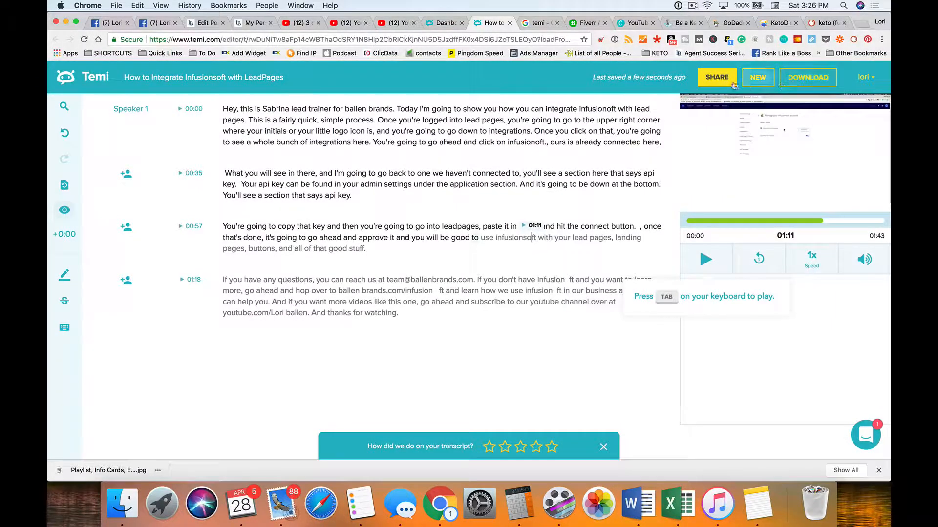
Return to the dashboard, open the Divorce Real Estate Niche interview transcript and look through its speaker-labelled paragraphs.
left_click(869, 78)
left_click(870, 95)
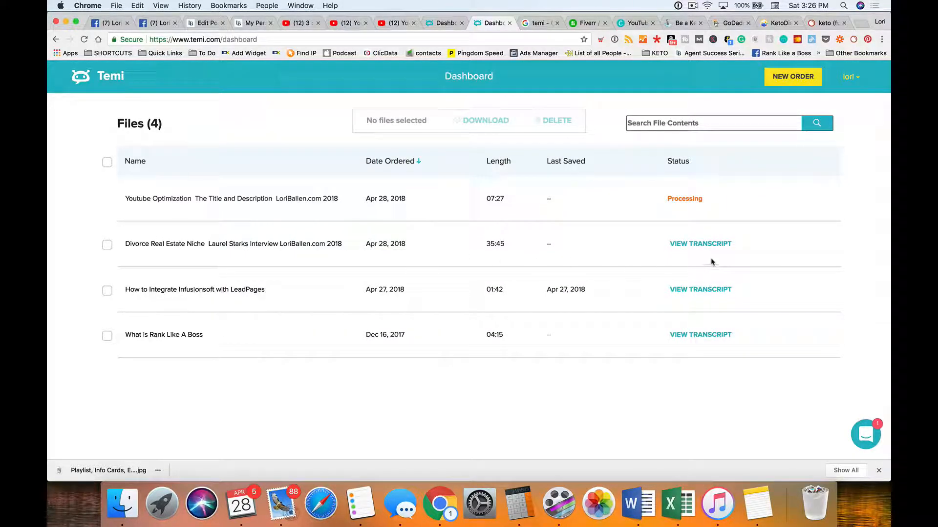
left_click(685, 244)
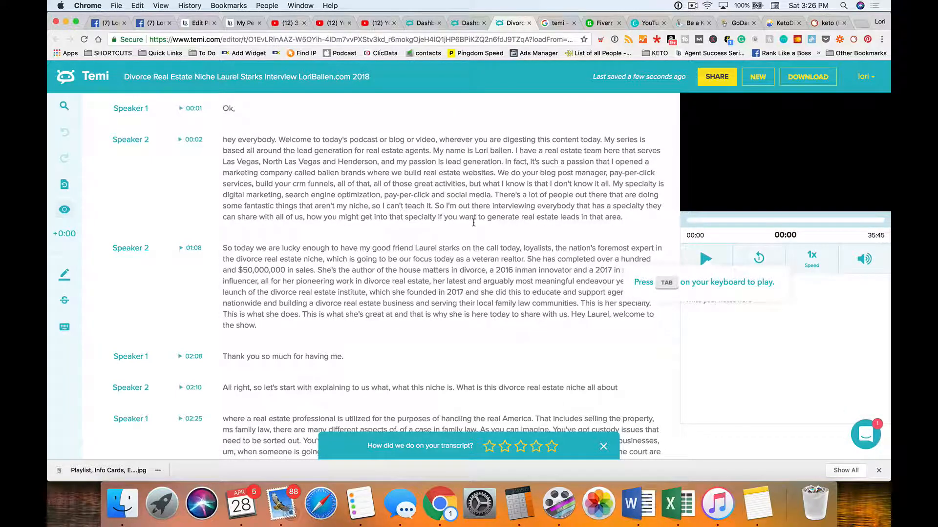
left_click(495, 151)
left_click(554, 183)
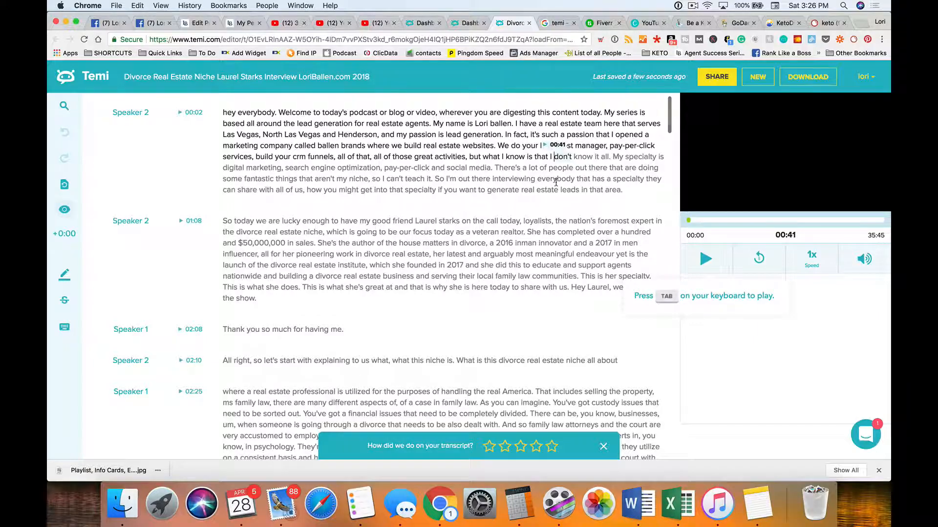
scroll(548, 252, "down", 2)
scroll(555, 241, "down", 1)
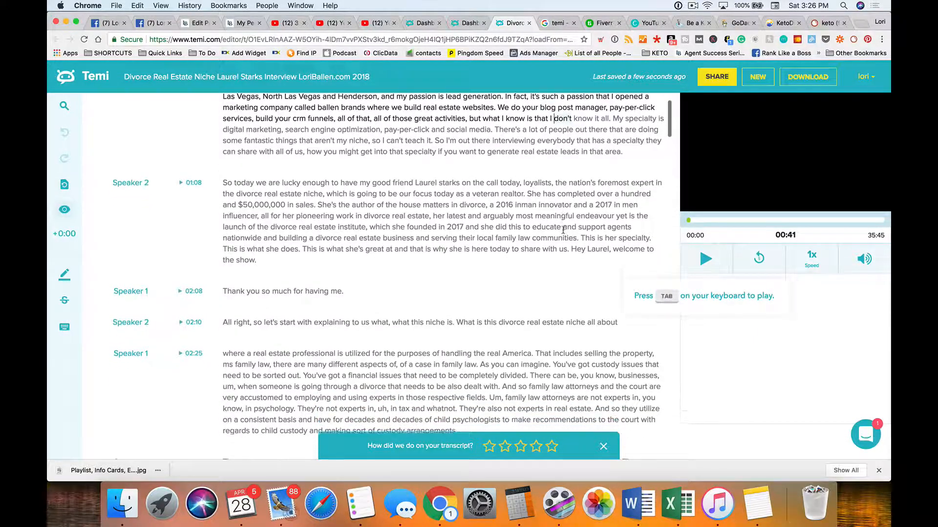
scroll(562, 230, "down", 5)
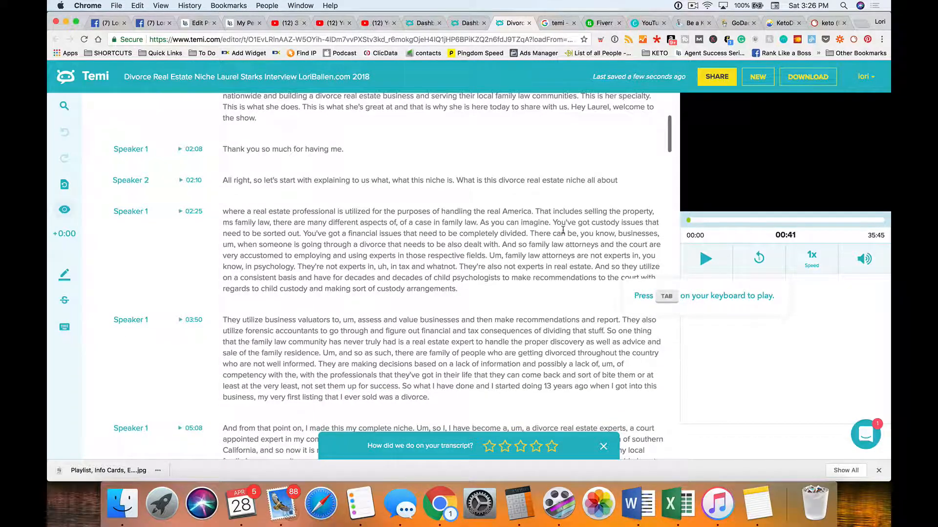
type("laure")
key("BackSpace")
key("BackSpace")
key("BackSpace")
key("BackSpace")
key("BackSpace")
key("BackSpace")
key("BackSpace")
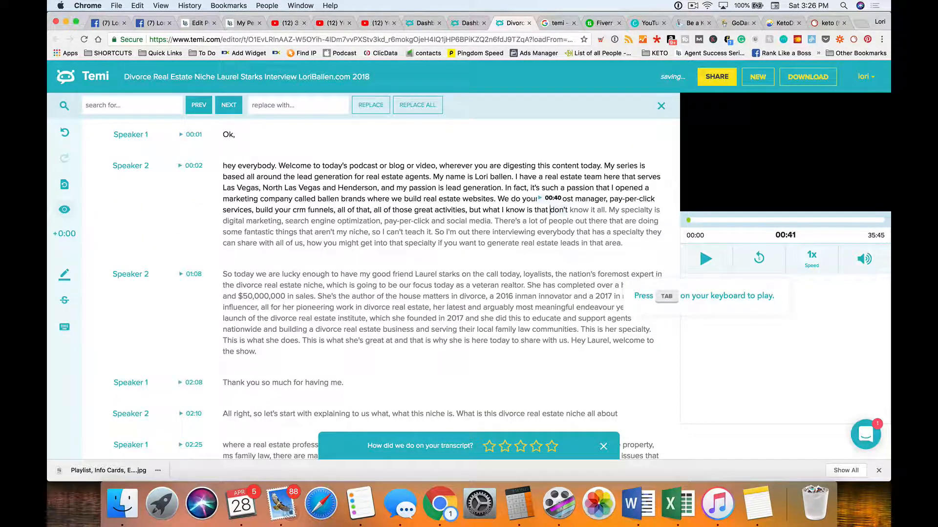
key("Escape")
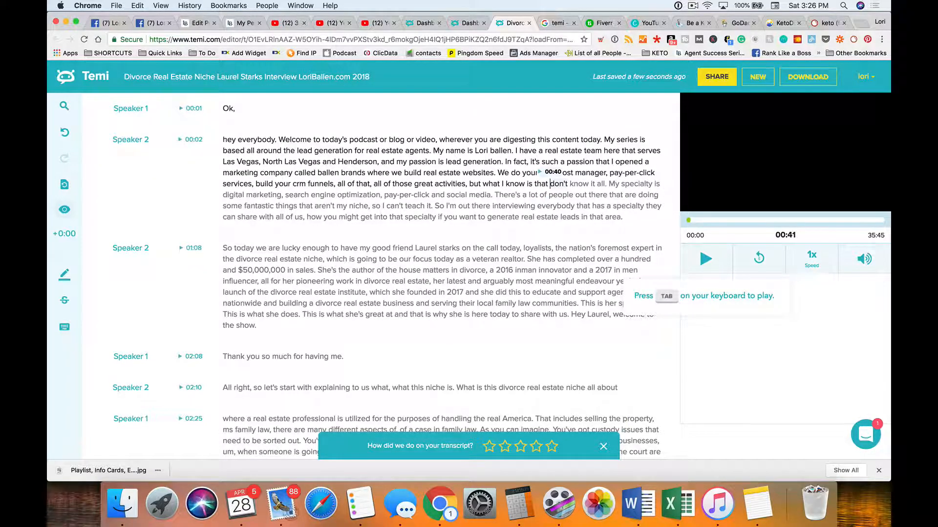
Jump the synced playback to words in the paragraph starting at 01:08, ending at the guest's first name.
left_click(484, 259)
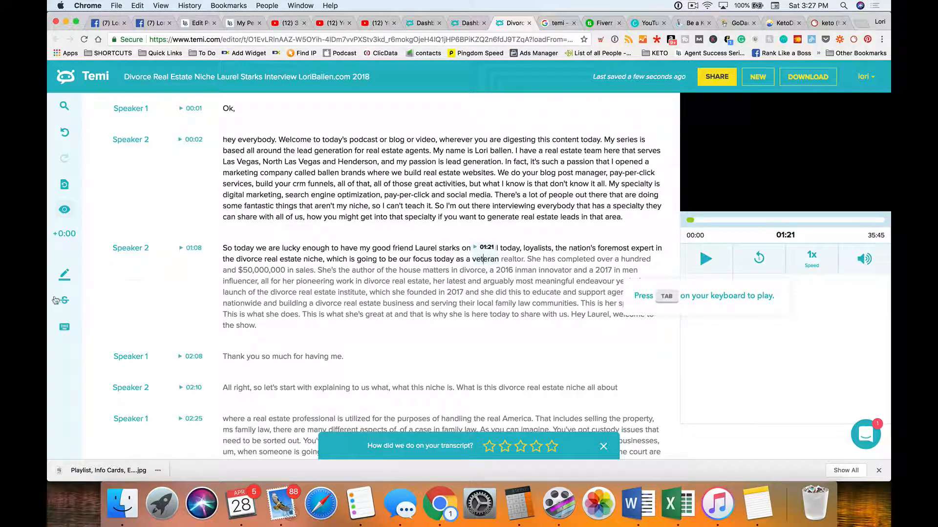
scroll(427, 257, "down", 2)
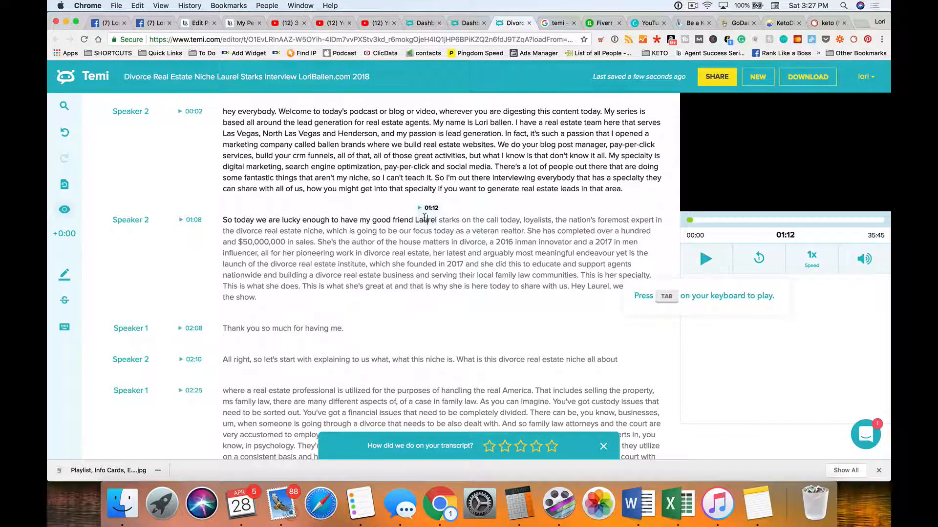
Start new paragraphs at "My name is" and at "My specialty is digital marketing" within the Speaker 2 introduction that begins at 00:02.
scroll(428, 215, "down", 10)
scroll(424, 218, "down", 20)
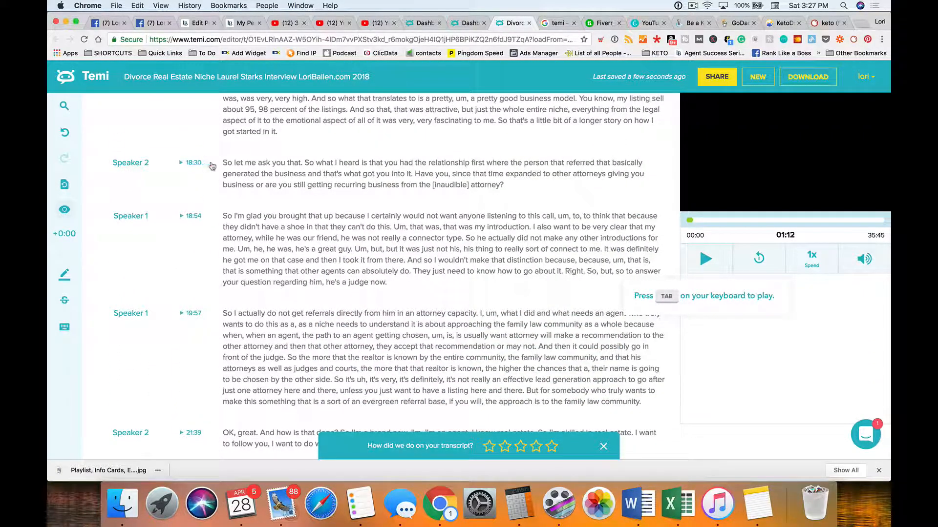
scroll(446, 228, "up", 12)
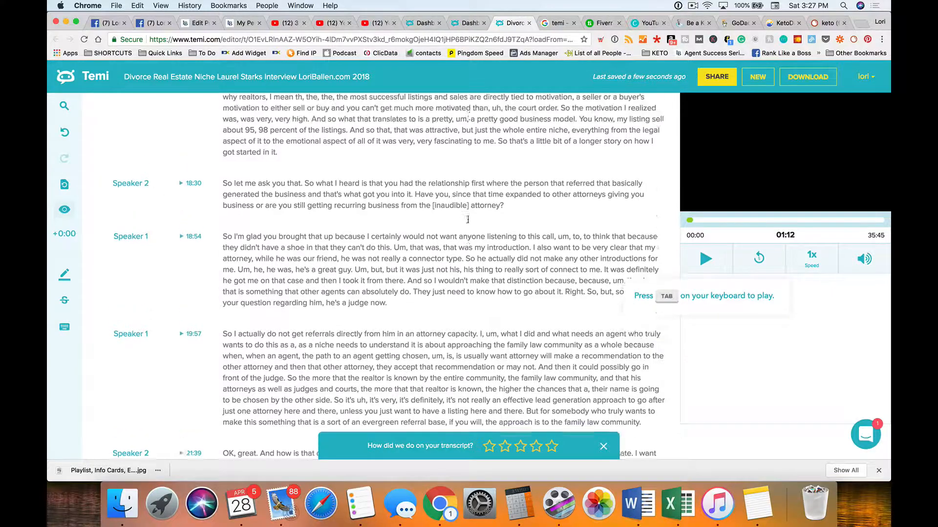
scroll(466, 222, "up", 15)
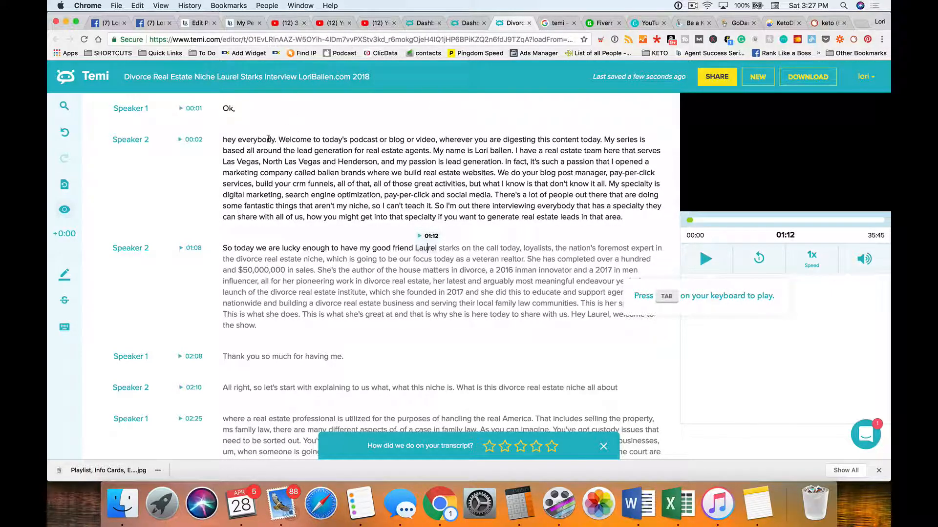
left_click(441, 152)
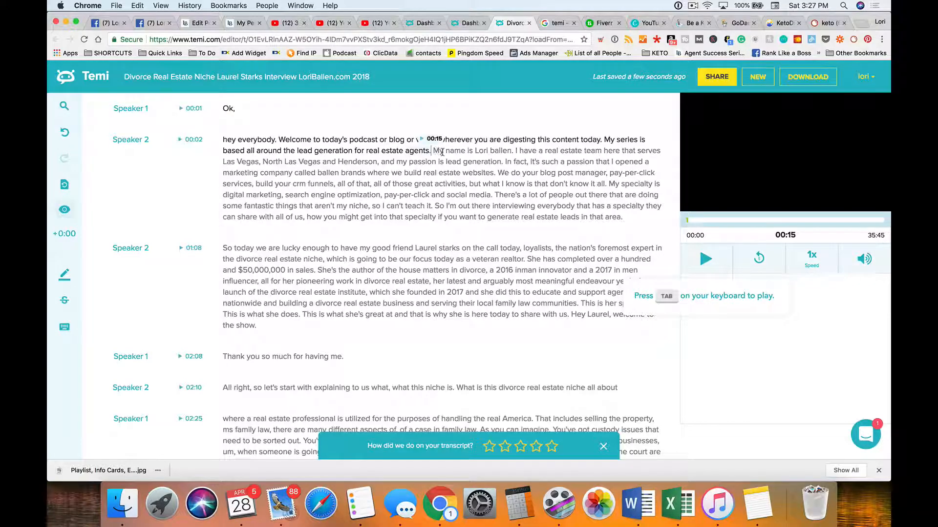
key("Return")
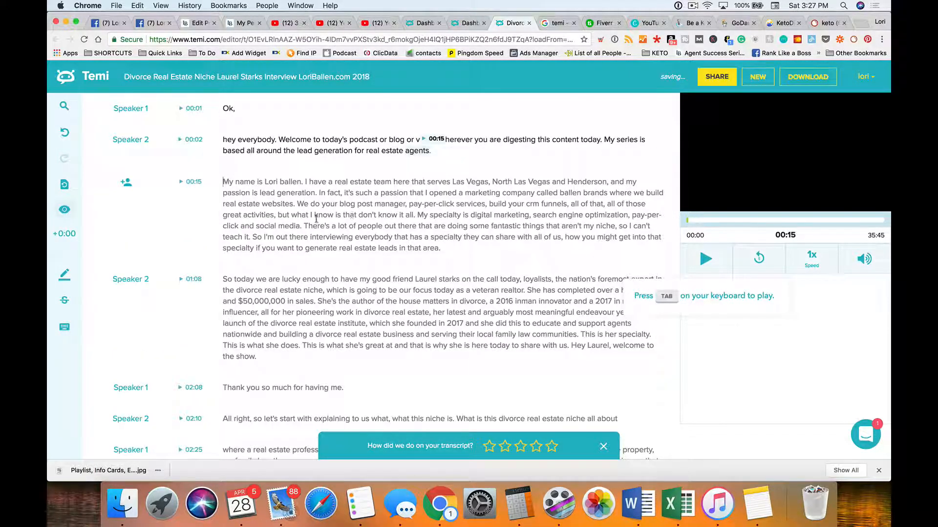
left_click(419, 215)
key("Return")
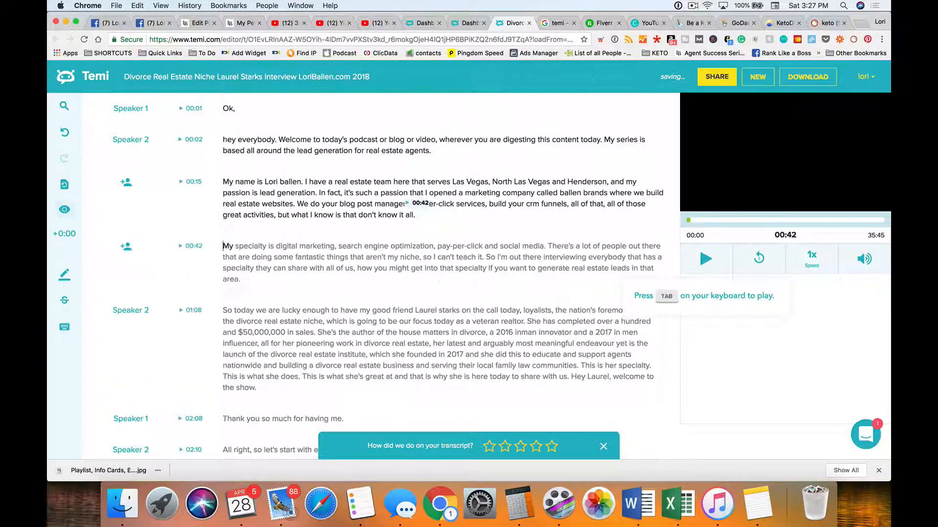
Highlight most of the text in the 00:15 paragraph and in the 00:42 paragraph to point out the new blocks.
left_click(420, 216)
left_click_drag(443, 222, 223, 182)
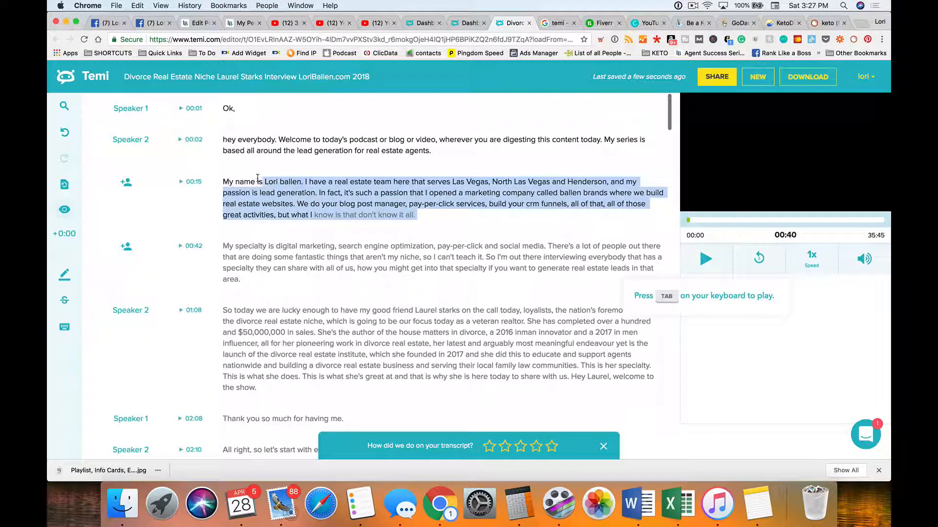
left_click_drag(425, 268, 224, 246)
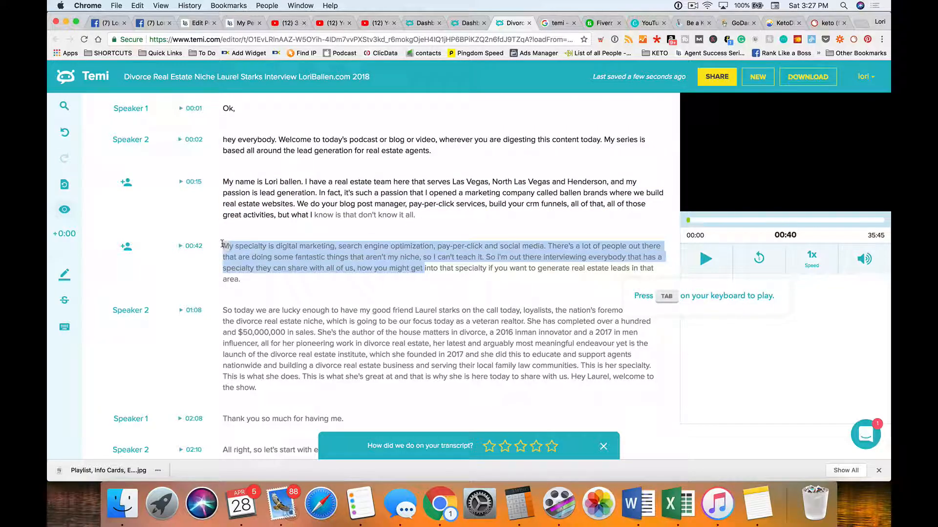
Jump the synced playback to "be" and to "and" following "2017" in the 01:08 paragraph, and to "manager" in the 00:15 paragraph.
scroll(381, 274, "down", 2)
double_click(392, 274)
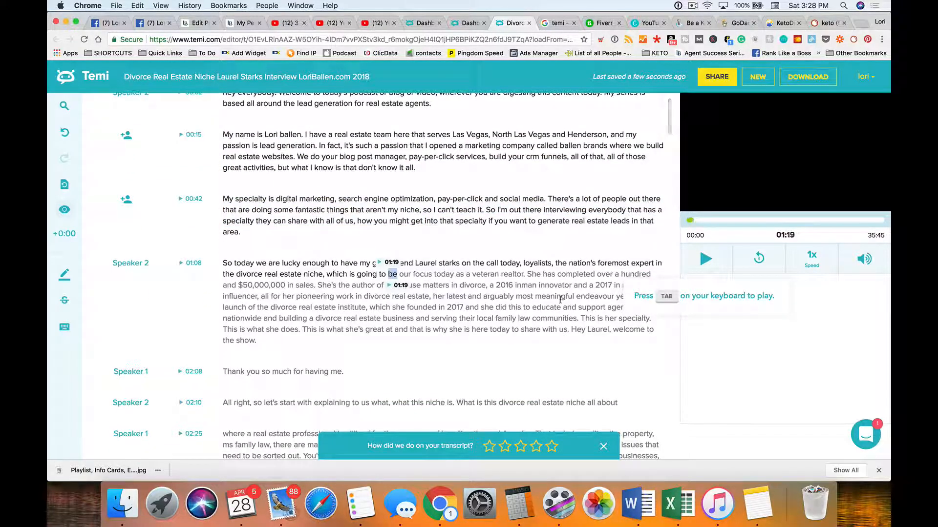
left_click(467, 308)
scroll(439, 293, "up", 2)
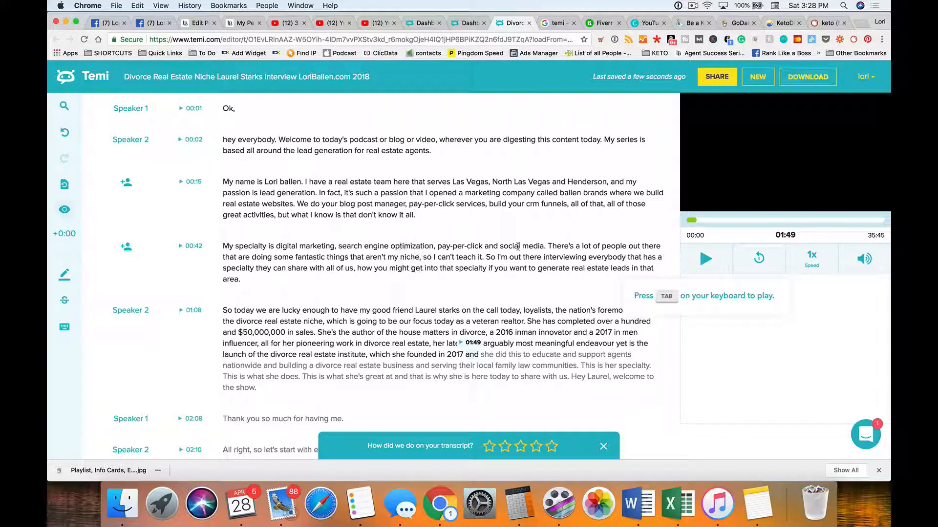
left_click(399, 204)
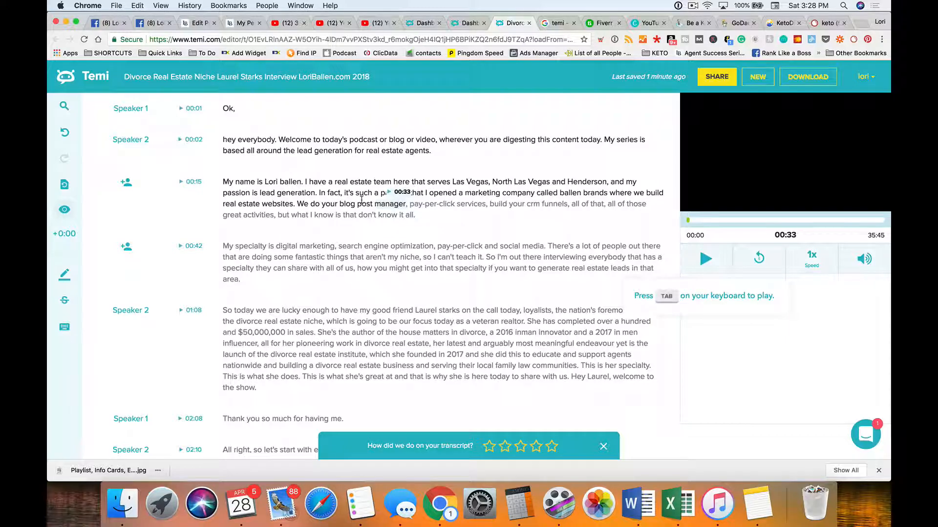
Look through the remaining speaker-labelled paragraphs of the interview transcript, as far as the 26:25 section.
scroll(361, 200, "down", 20)
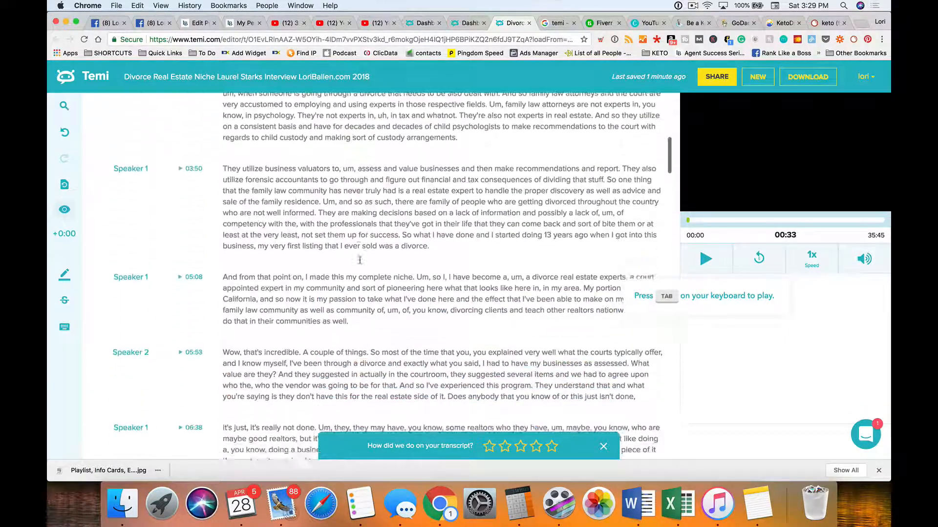
scroll(367, 300, "down", 20)
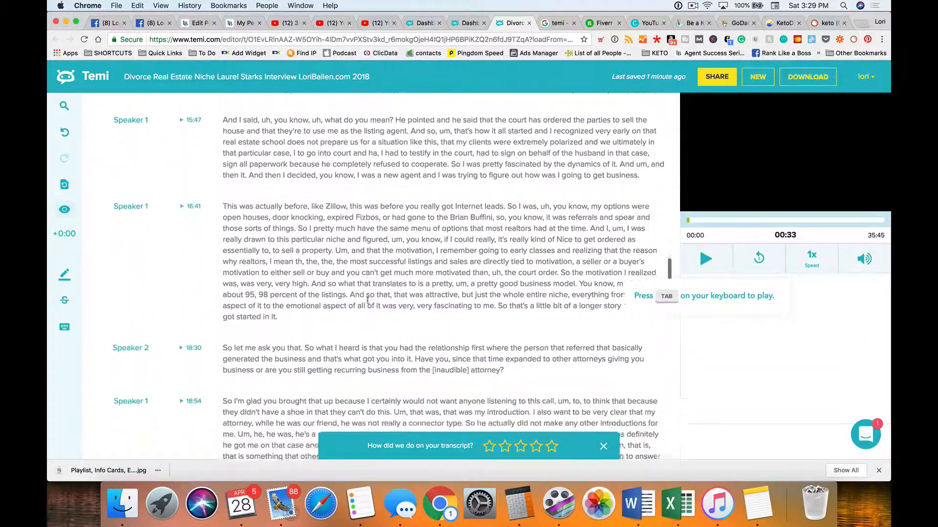
scroll(367, 300, "down", 10)
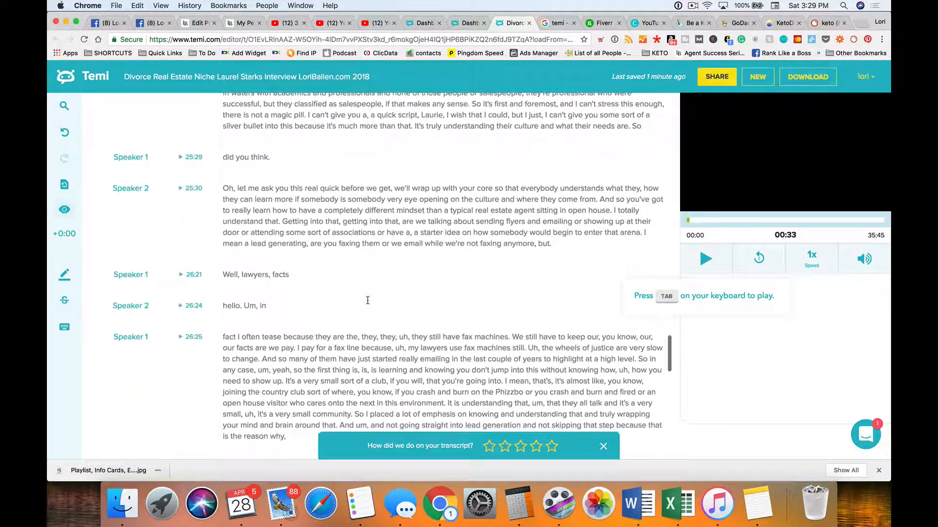
Check the YouTube Optimization playlist and the open Fiverr order conversation, and return to the YouTube video page showing its share link.
left_click(368, 24)
left_click(334, 23)
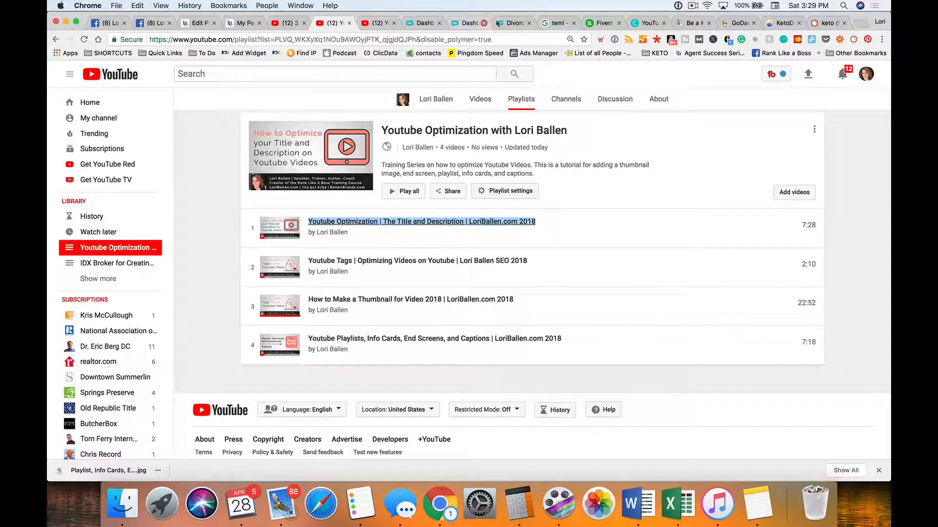
left_click(597, 25)
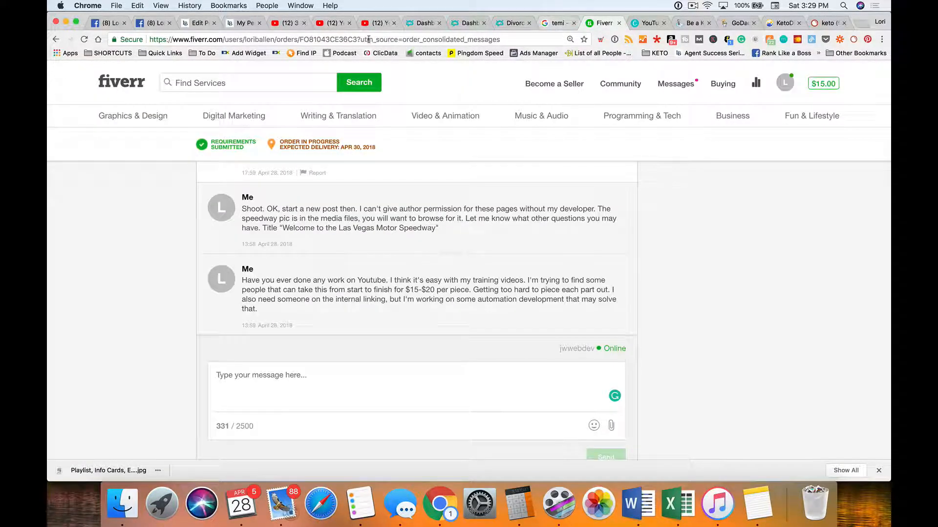
left_click(372, 25)
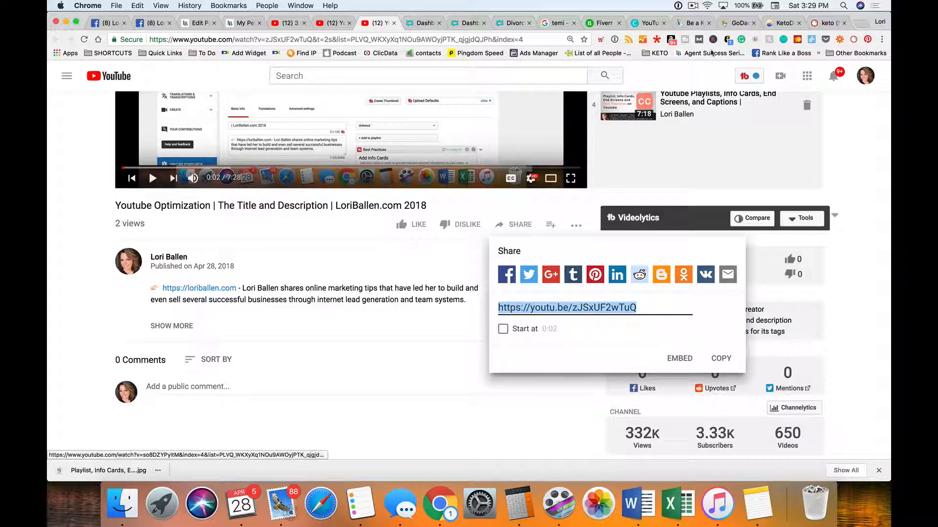
left_click(692, 6)
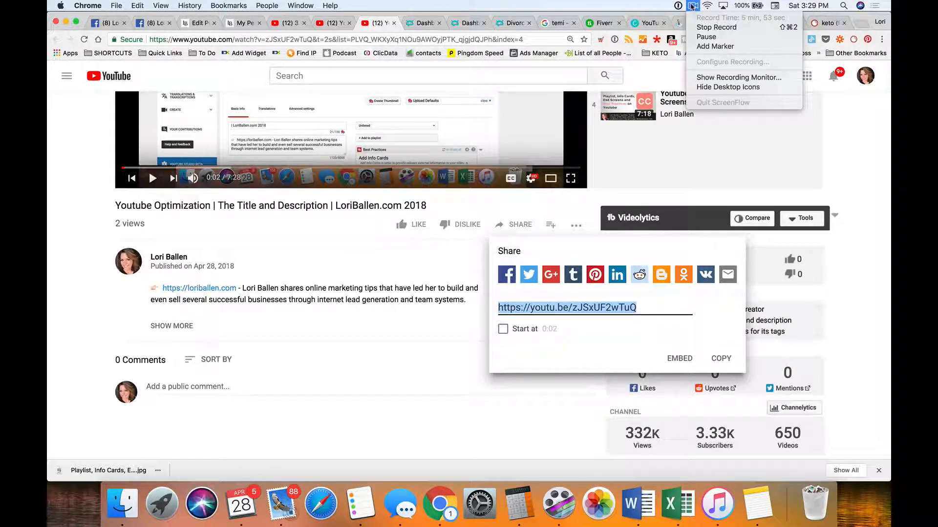